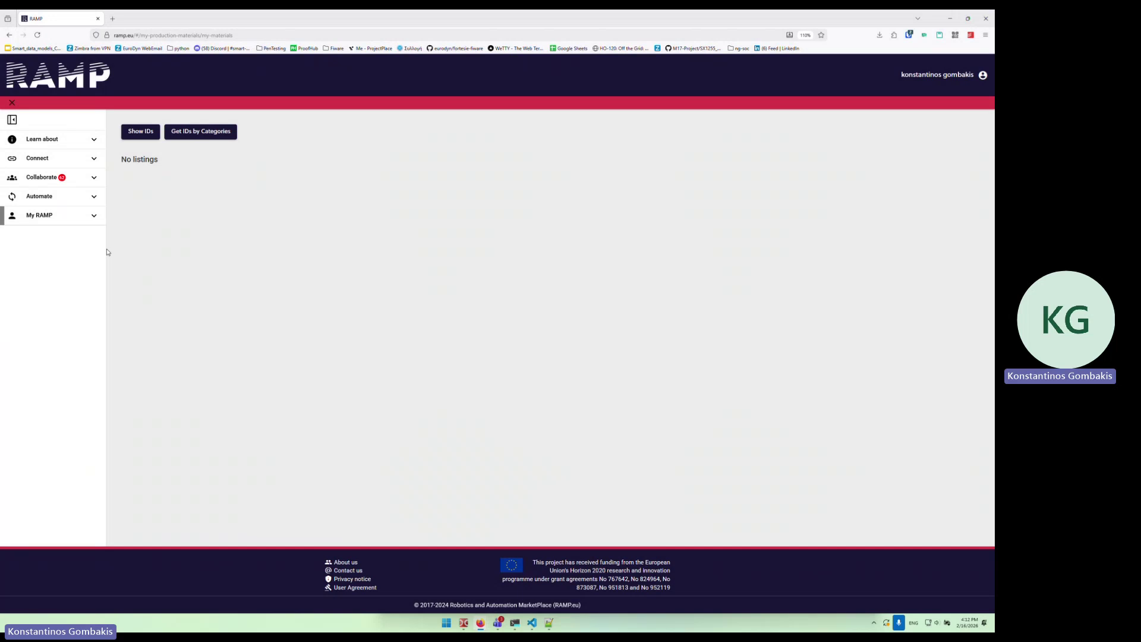
Expand the My RAMP section and open the Supply Chain page under Collaborate.
left_click(93, 219)
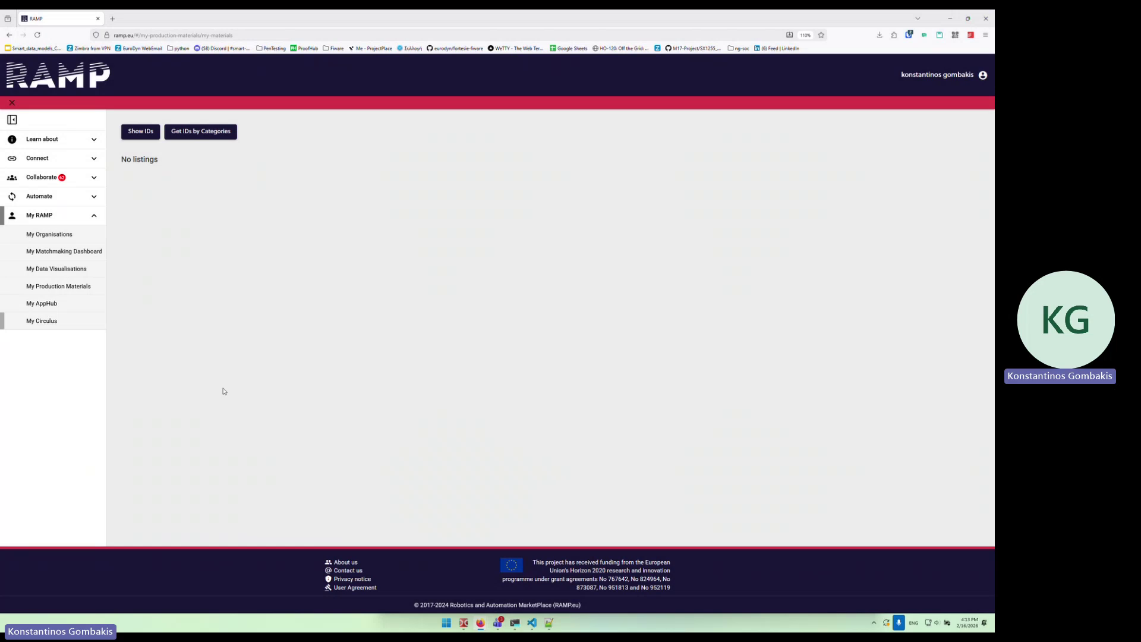
left_click(93, 179)
left_click(47, 265)
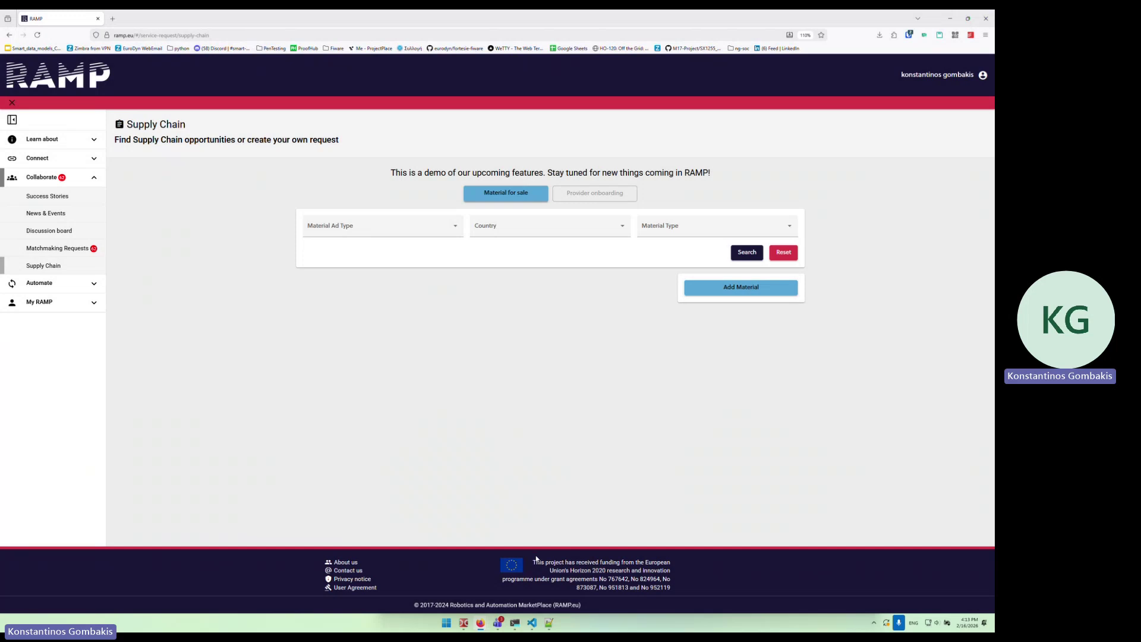
Switch to the Visual Studio Code tutorial notes and highlight the username remainder with which the RAMP organisation name must start.
mouse_move(532, 622)
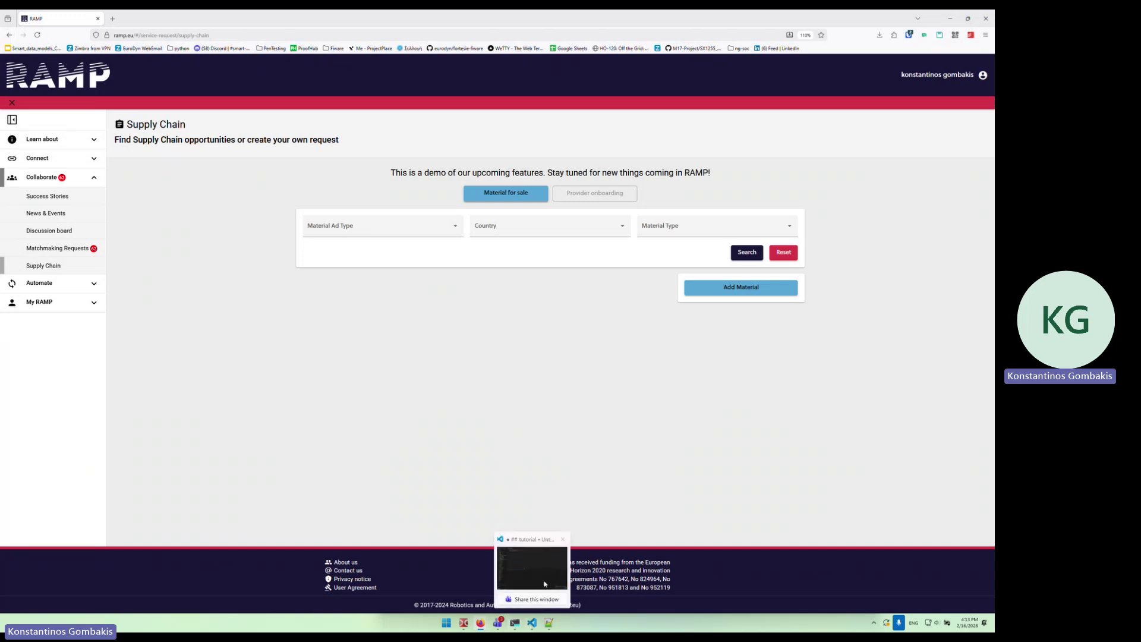
left_click(544, 584)
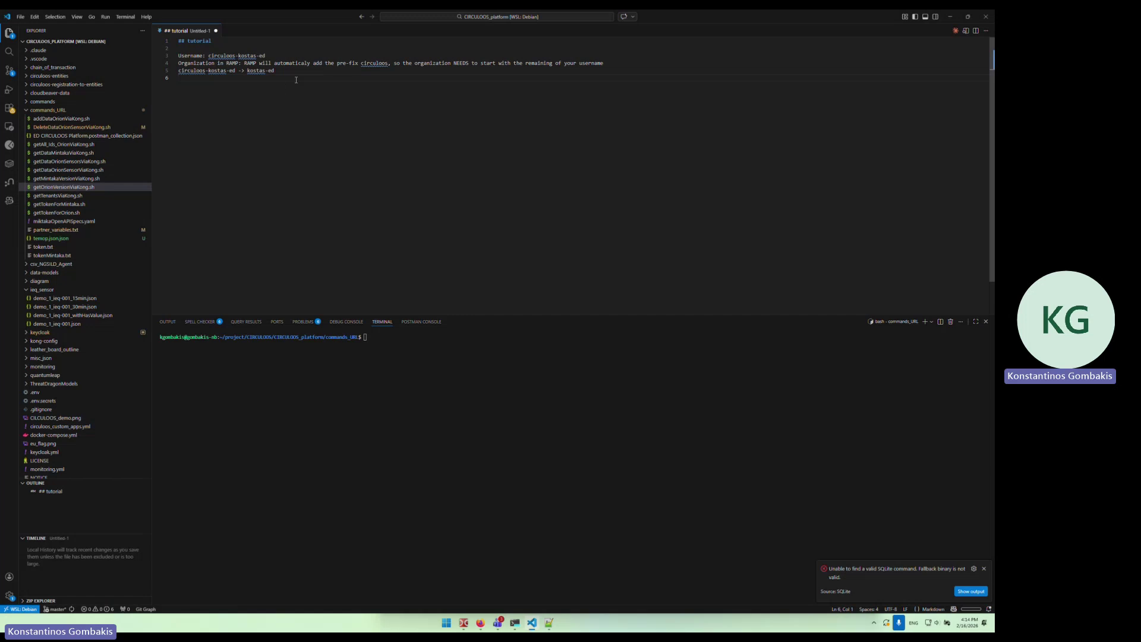
mouse_move(372, 61)
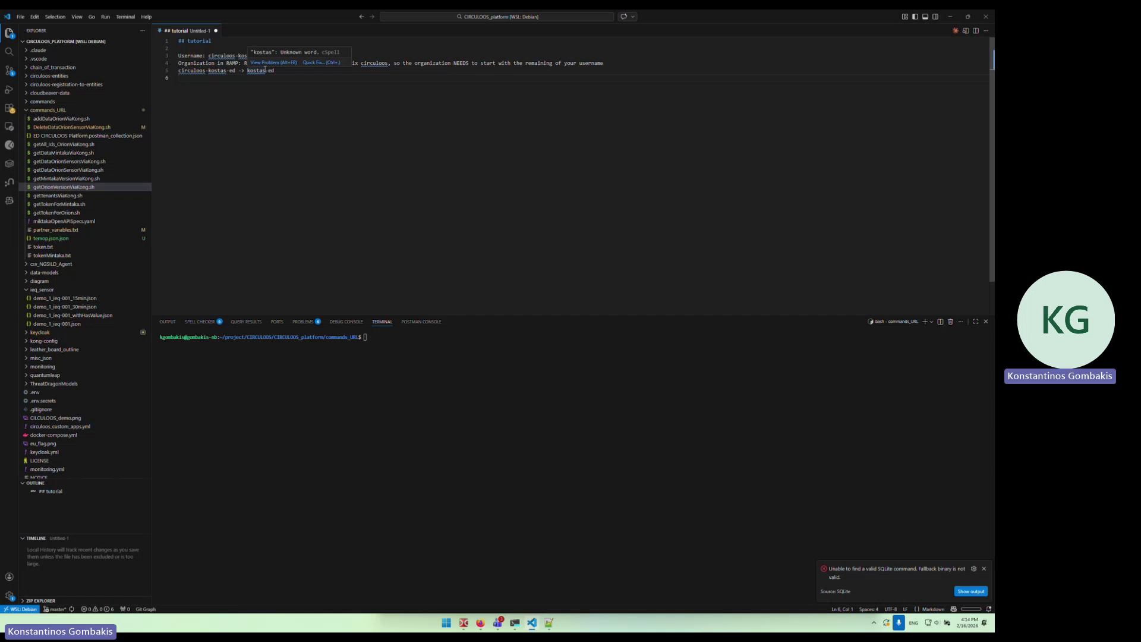
left_click_drag(247, 71, 274, 71)
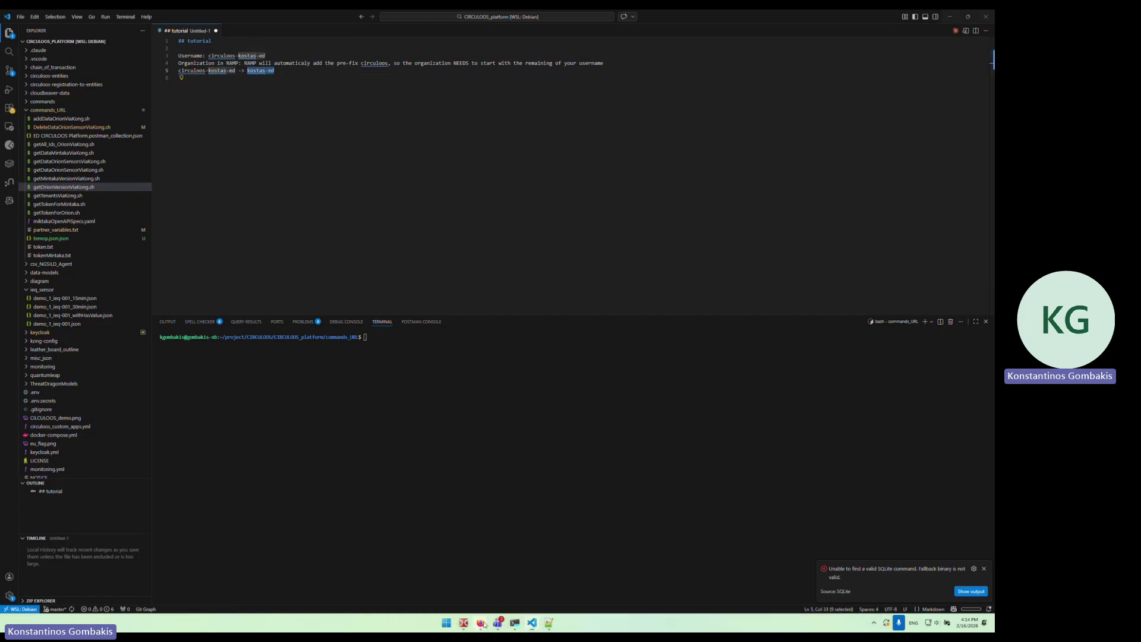
Switch back to RAMP in the browser, delete the organisation kostas-ed-3dprinting-service, and reload My Organisations.
mouse_move(480, 622)
left_click(442, 571)
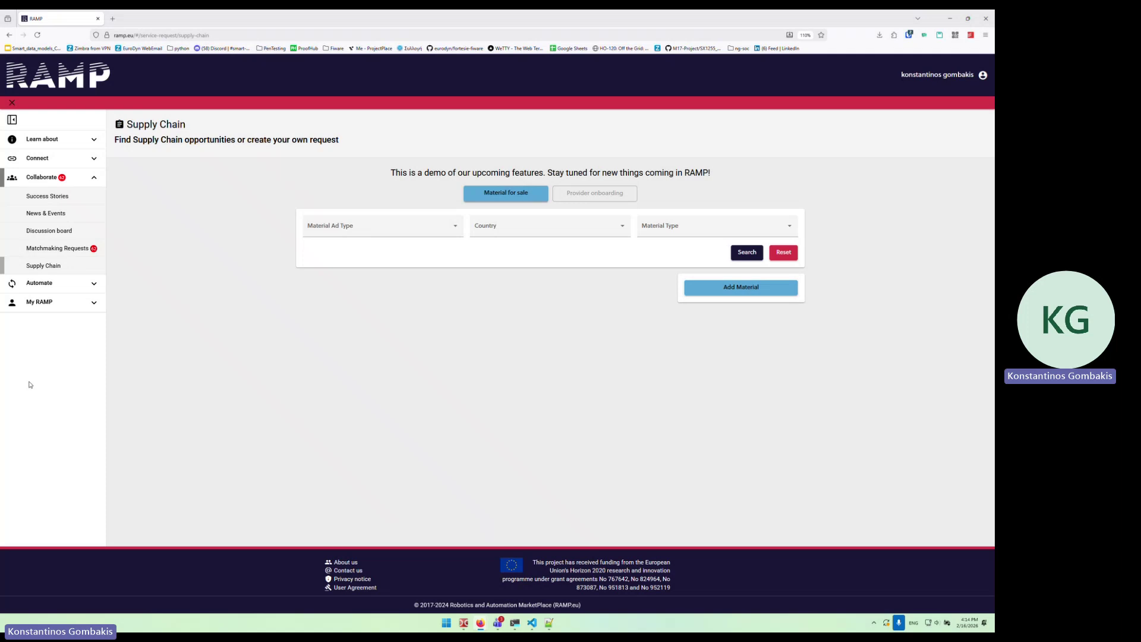
left_click(60, 302)
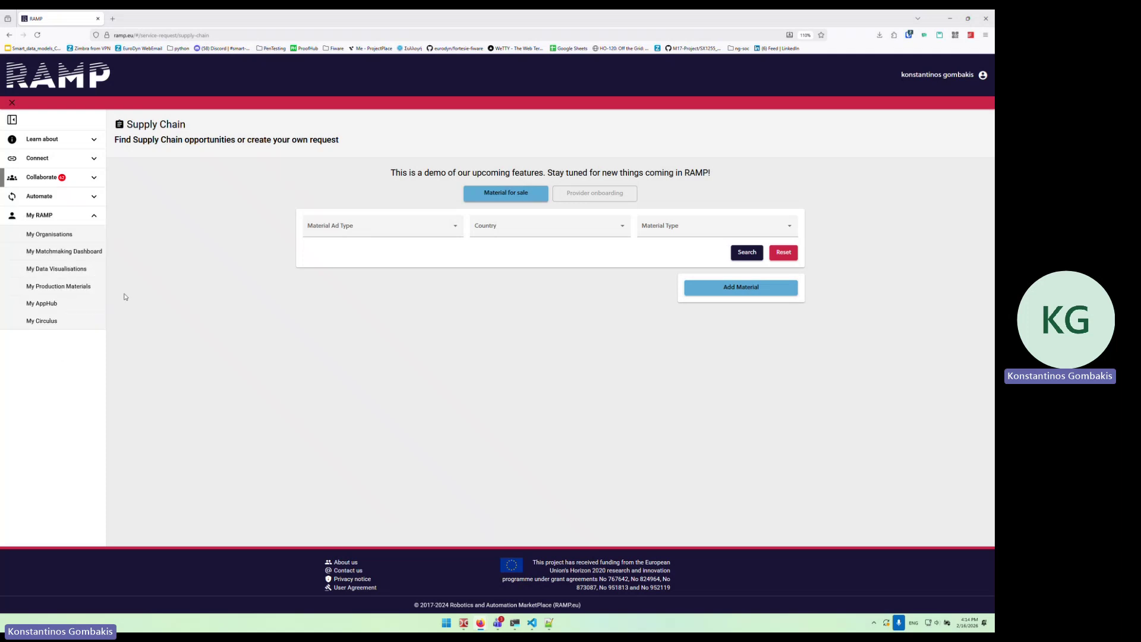
left_click(57, 235)
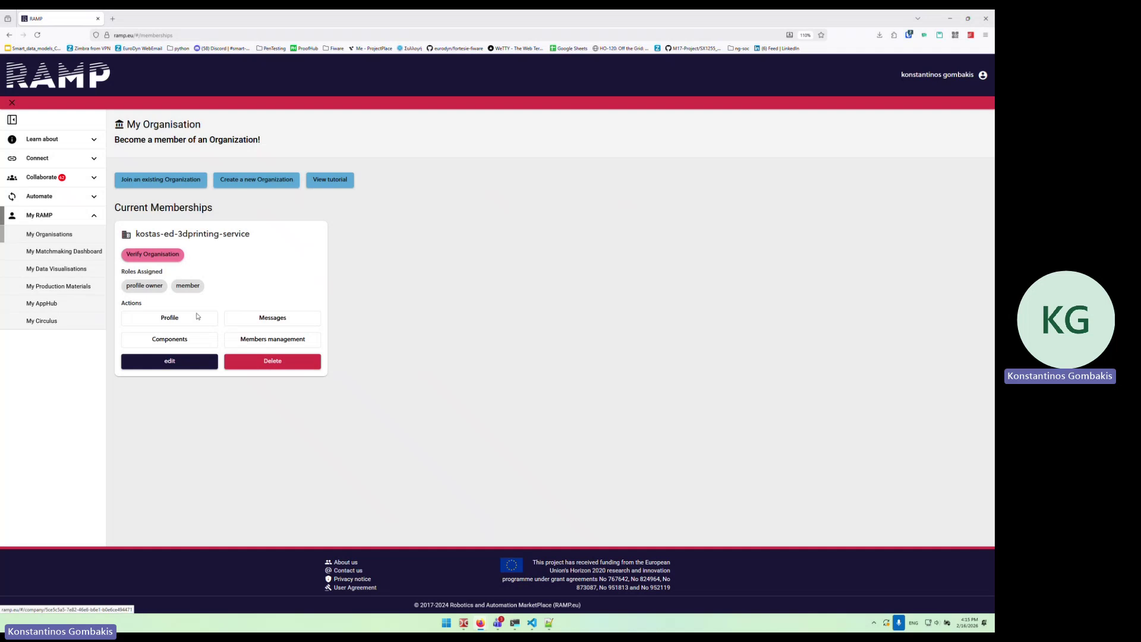
left_click(288, 362)
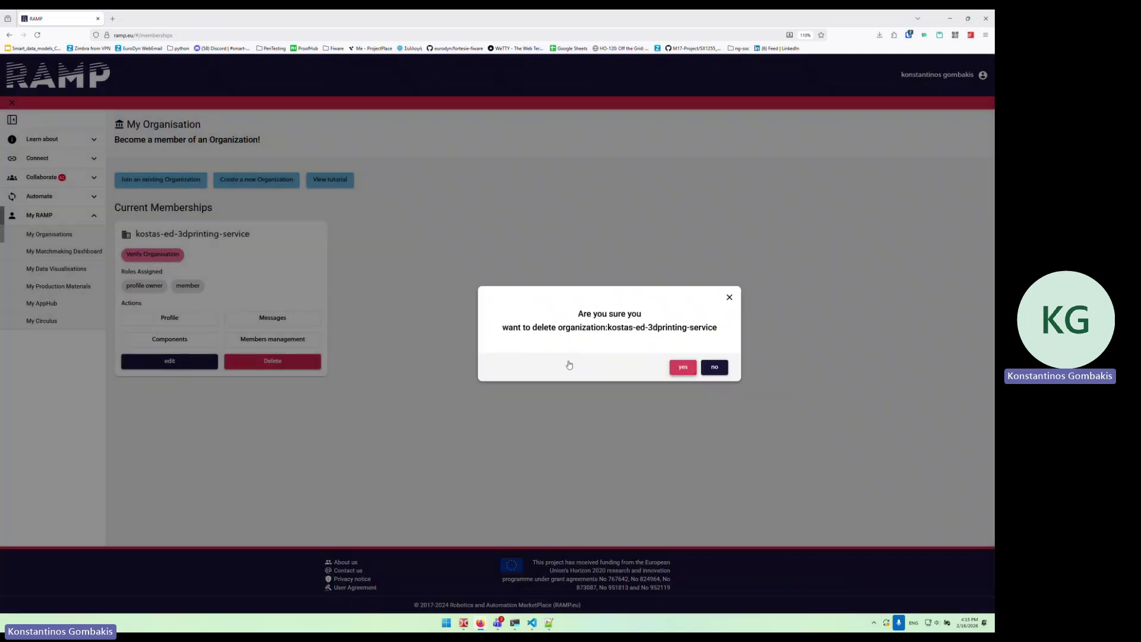
left_click(570, 366)
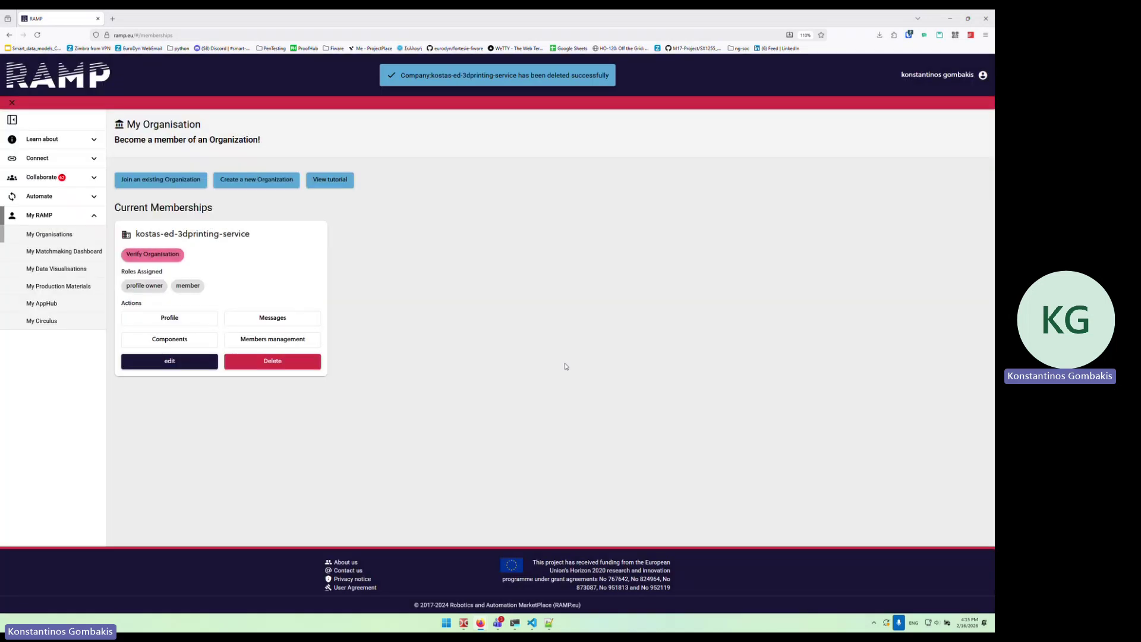
left_click(65, 252)
left_click(69, 236)
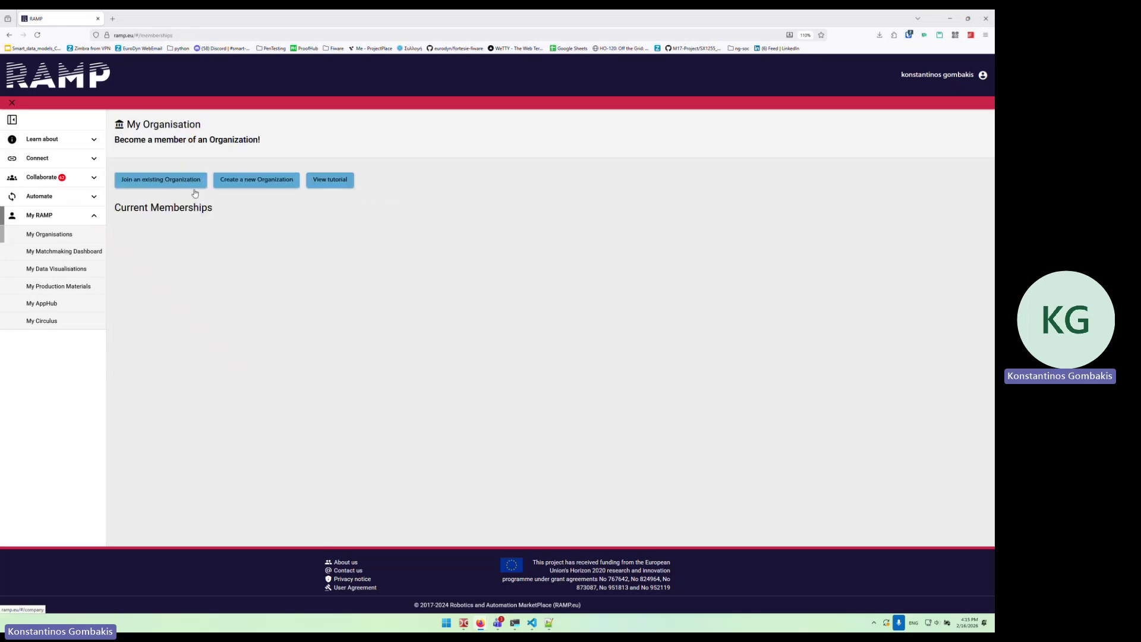
Start a new organisation named kostas-ed-material with Greece as its country, and continue to the Services stage.
left_click(256, 180)
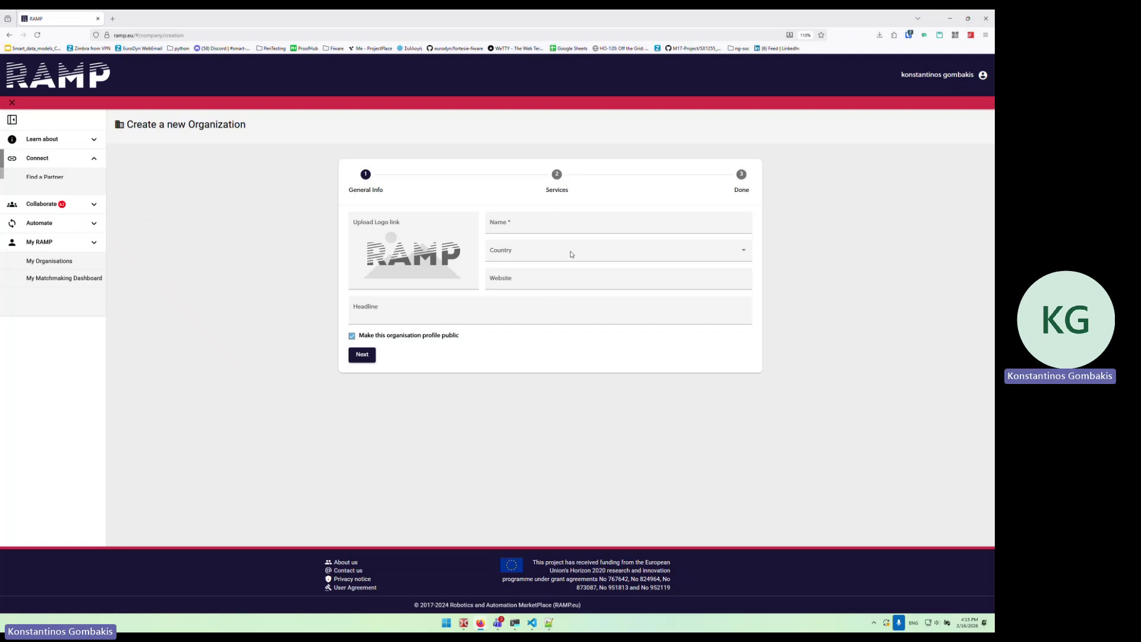
left_click(596, 225)
type("kostas-ed")
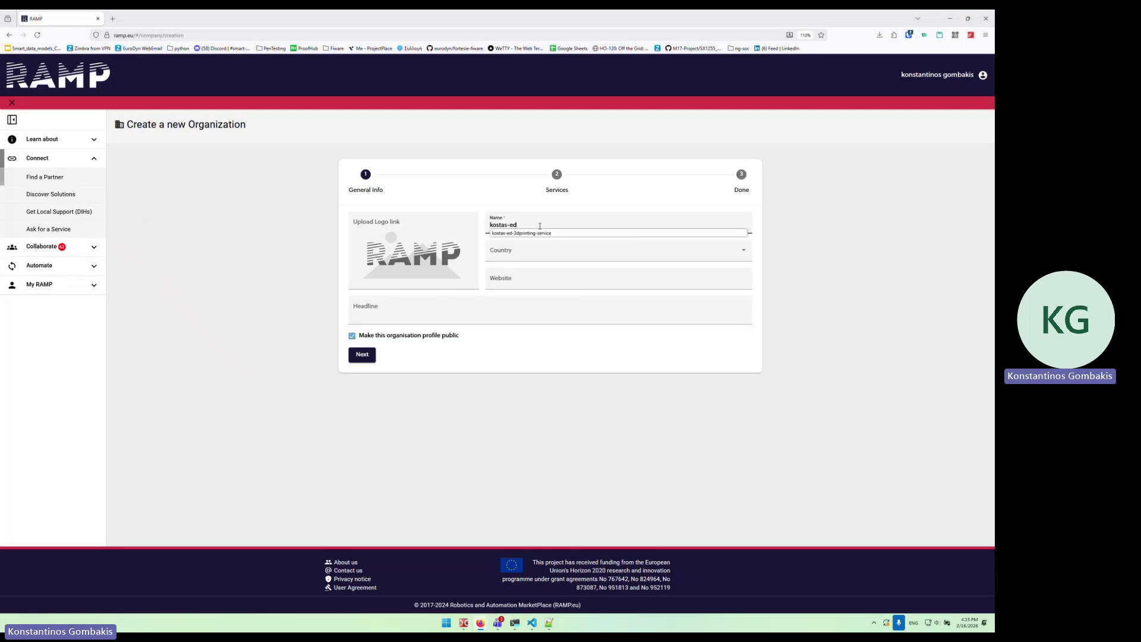
left_click(575, 220)
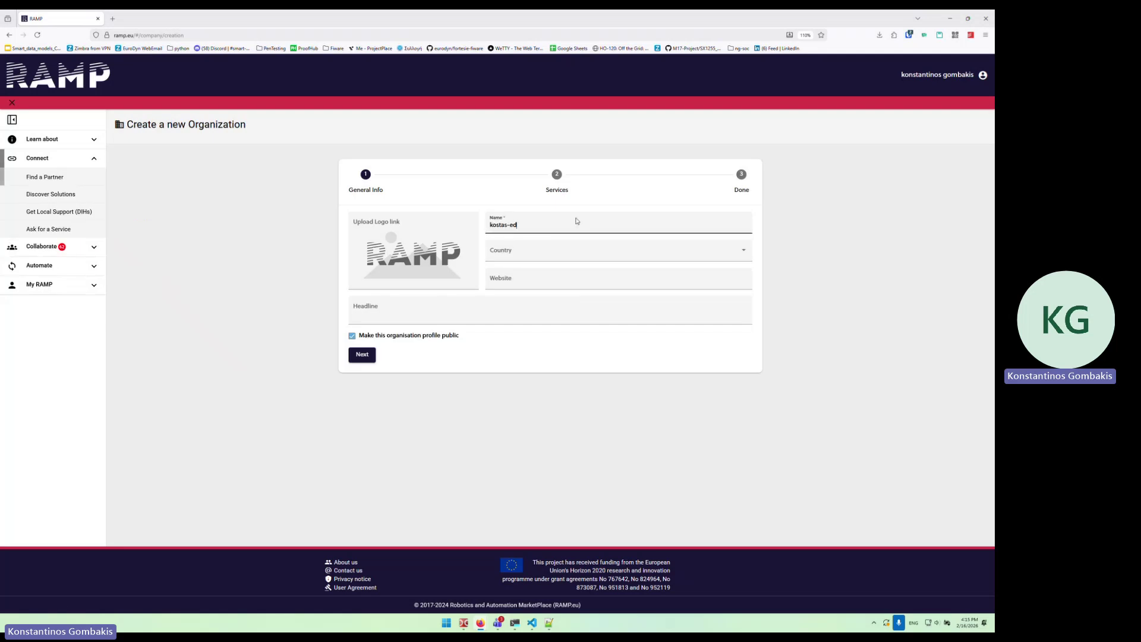
type("-")
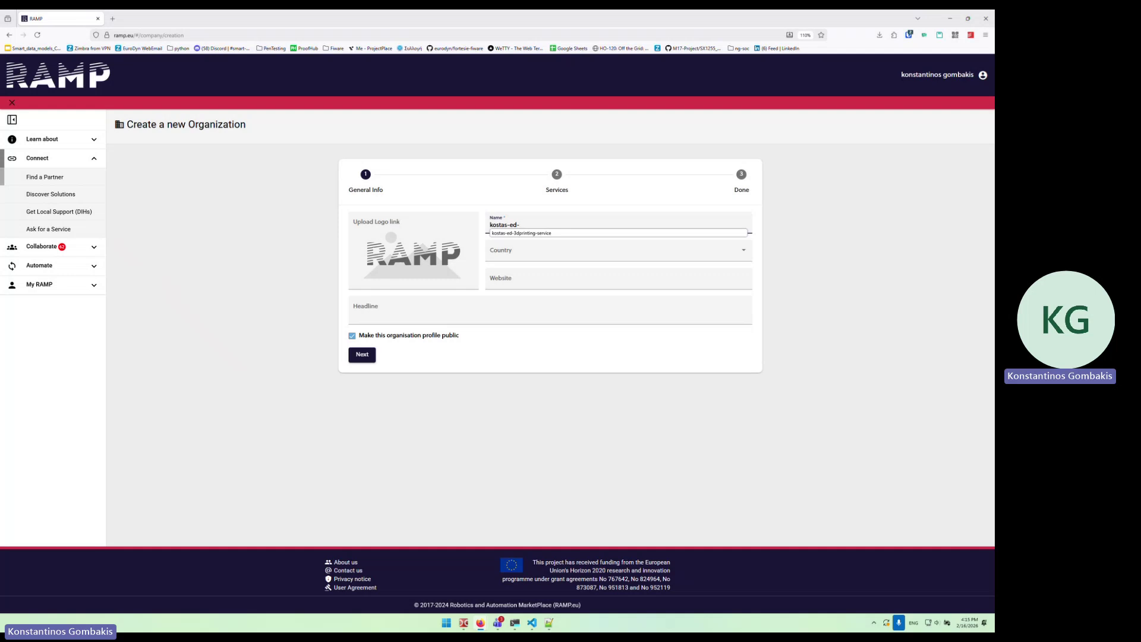
type("material")
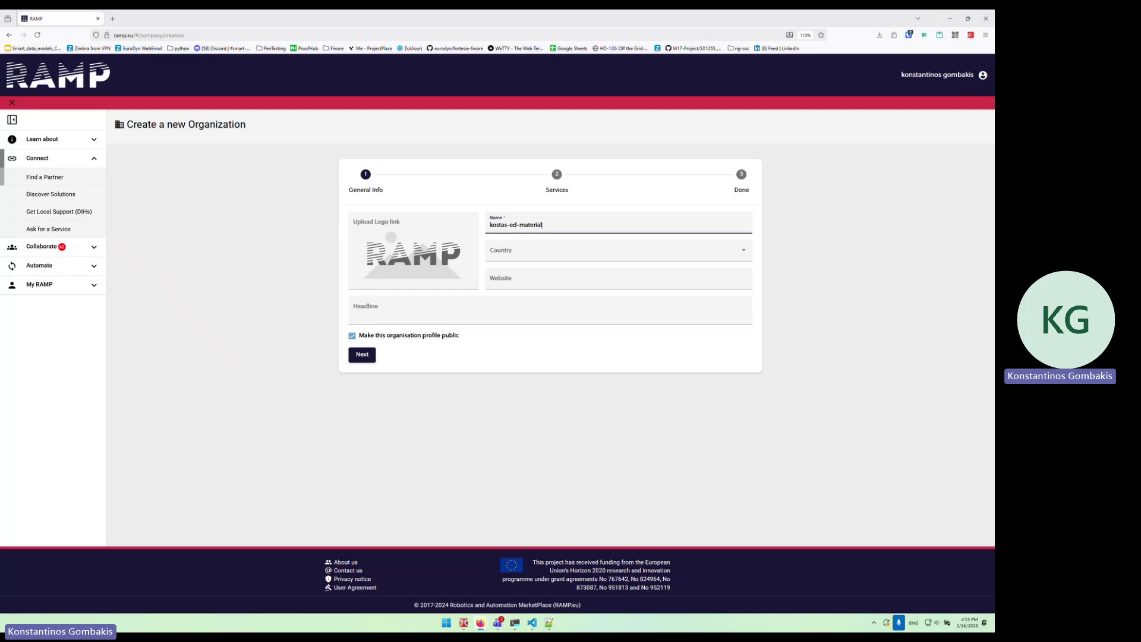
left_click(516, 252)
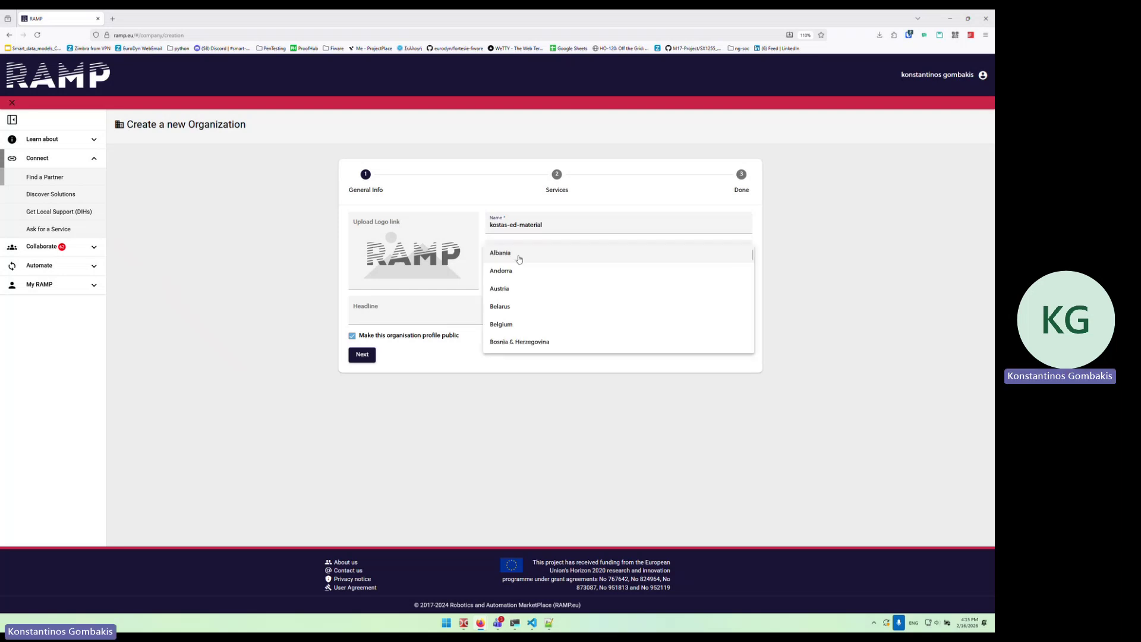
scroll(555, 301, "down", 3)
left_click(524, 345)
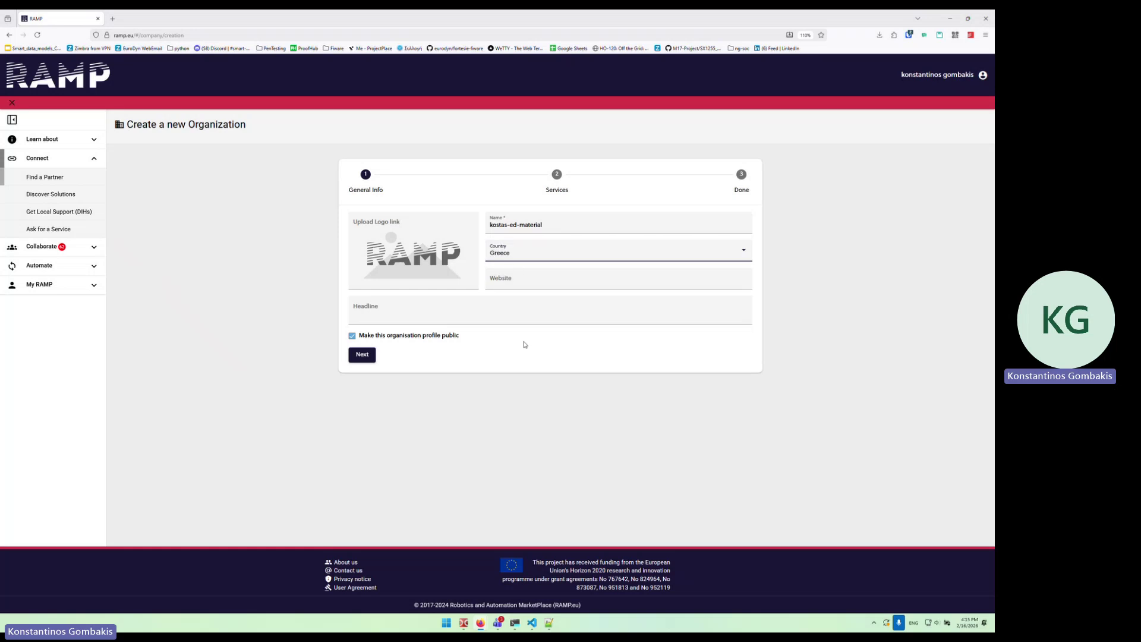
left_click(369, 359)
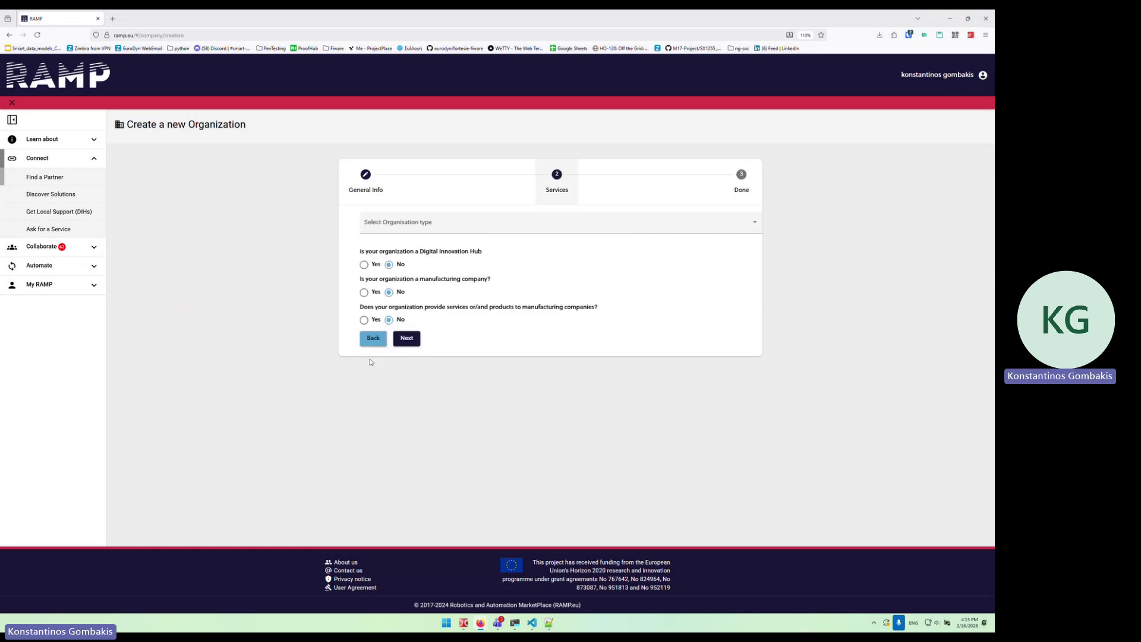
Set the organisation type to Private company and mark it as a manufacturing company in the Chemicals industry.
left_click(415, 228)
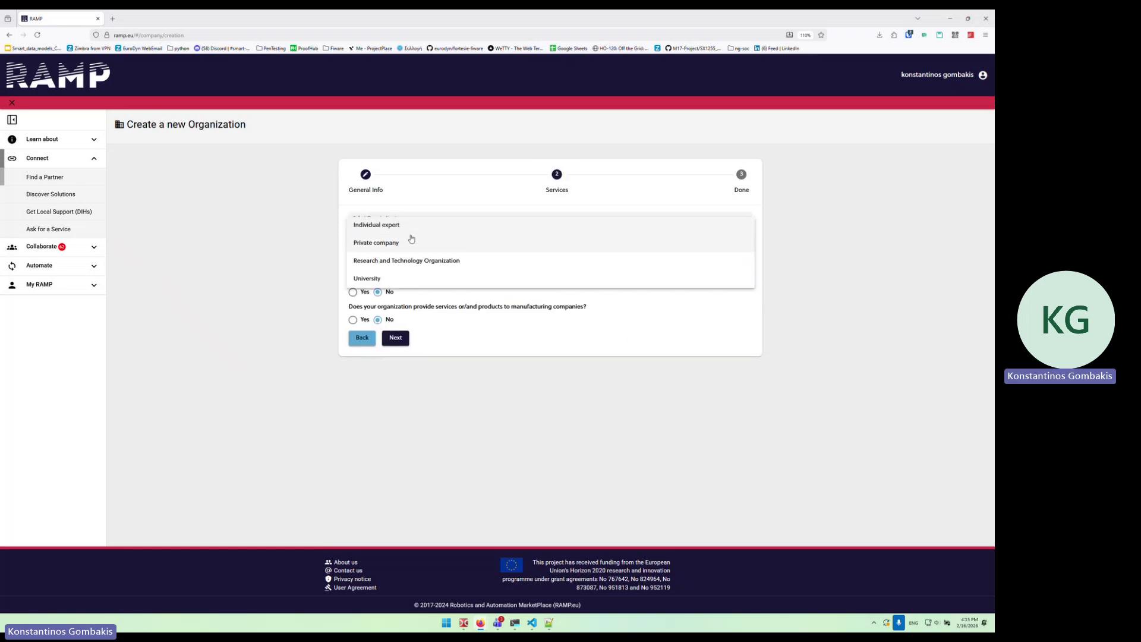
left_click(410, 245)
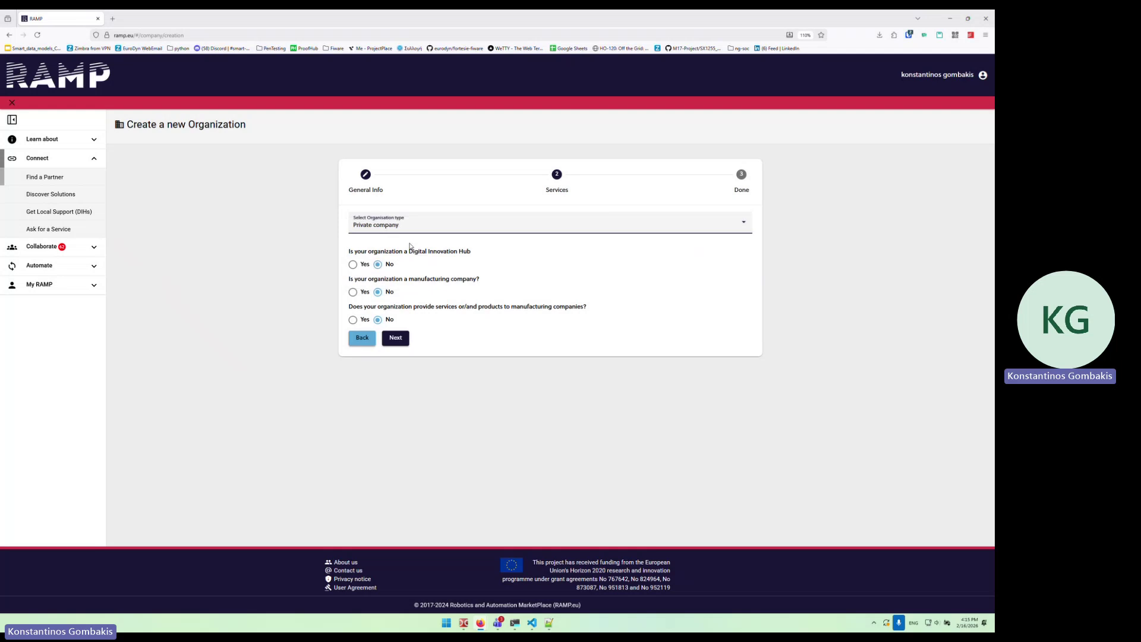
left_click(354, 292)
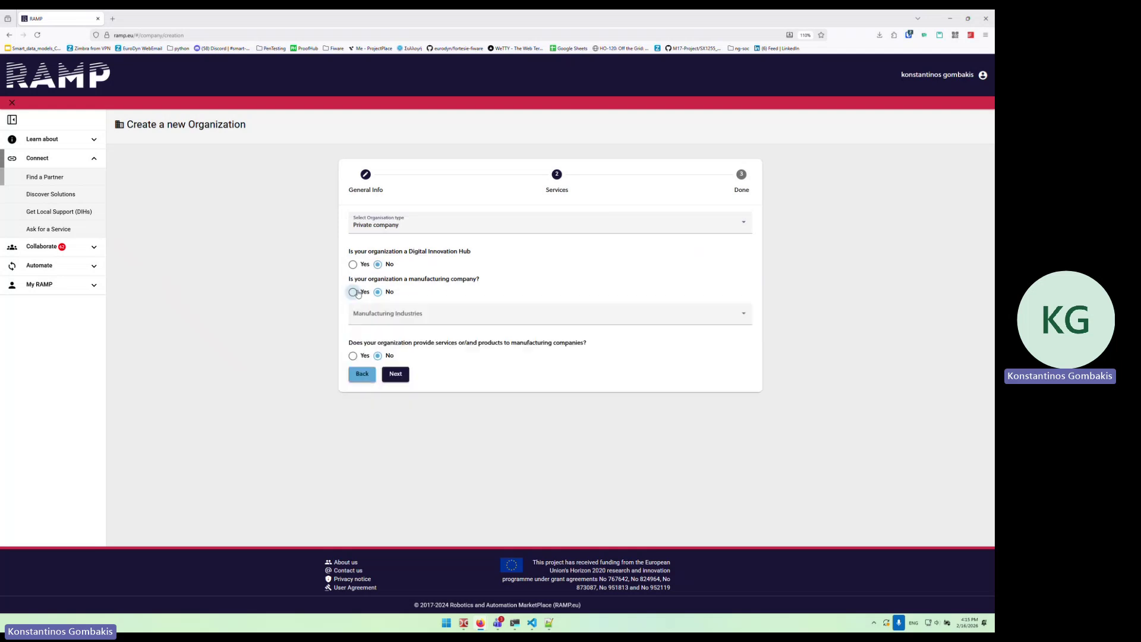
left_click(379, 313)
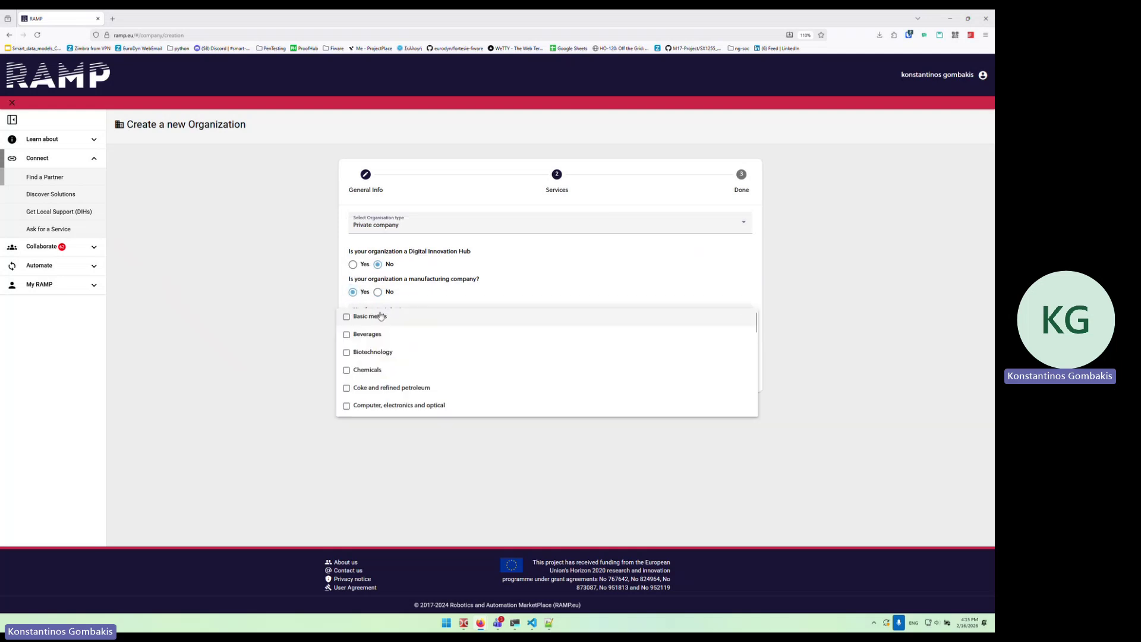
left_click(347, 371)
left_click(318, 380)
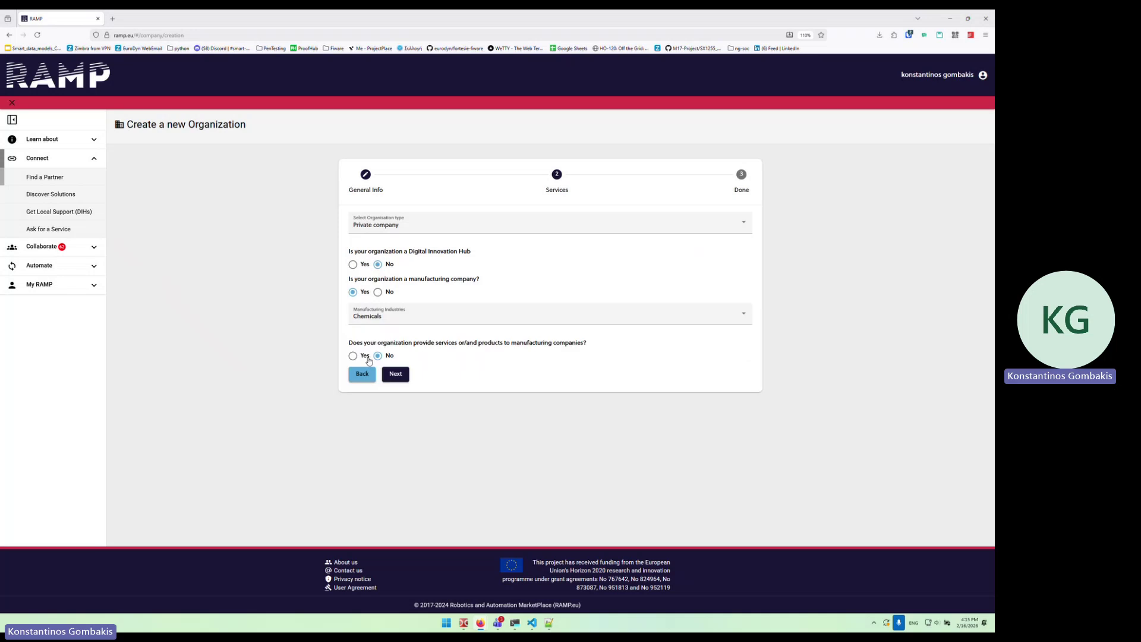
Declare that the organisation provides Cloud, data and IT facilities services covering the Chemicals industry, and create the organisation.
left_click(353, 356)
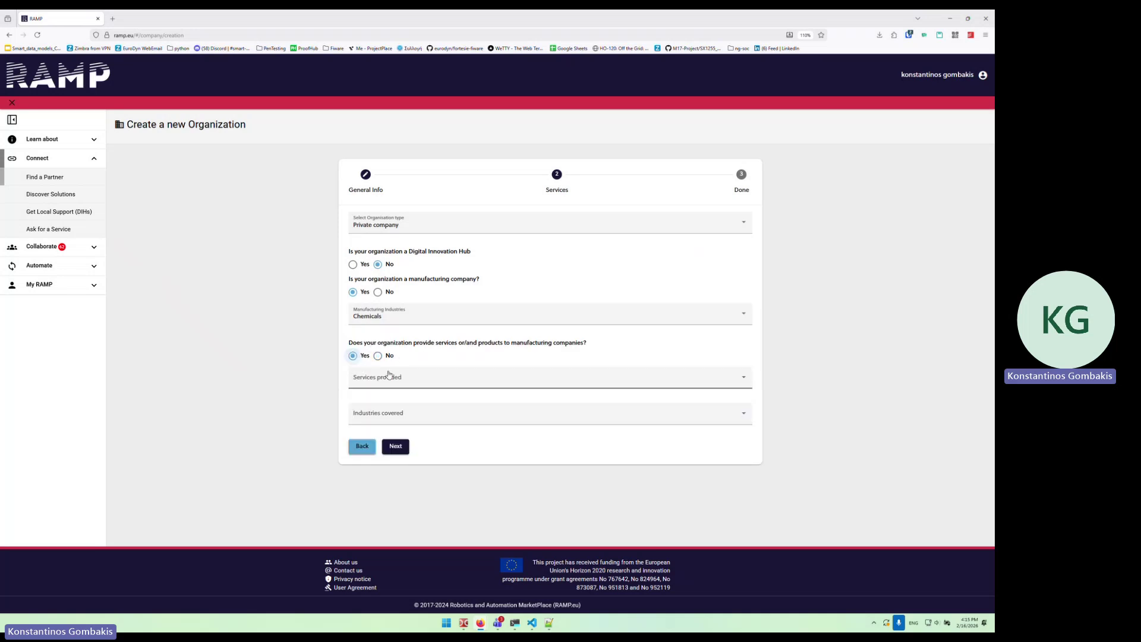
left_click(385, 414)
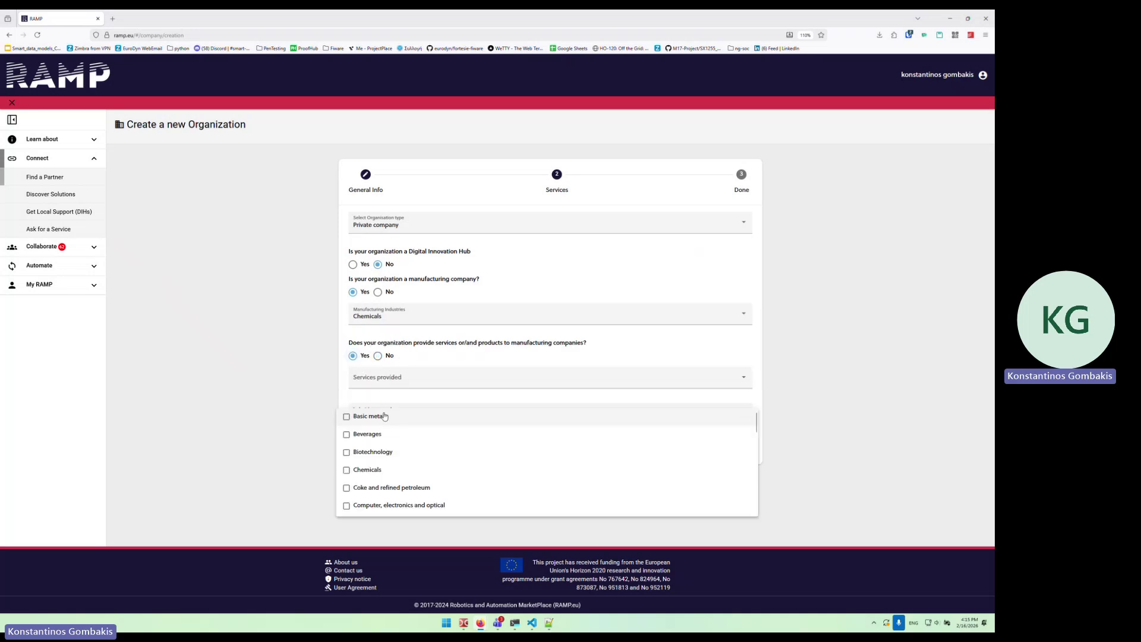
left_click(349, 470)
left_click(379, 391)
left_click(380, 380)
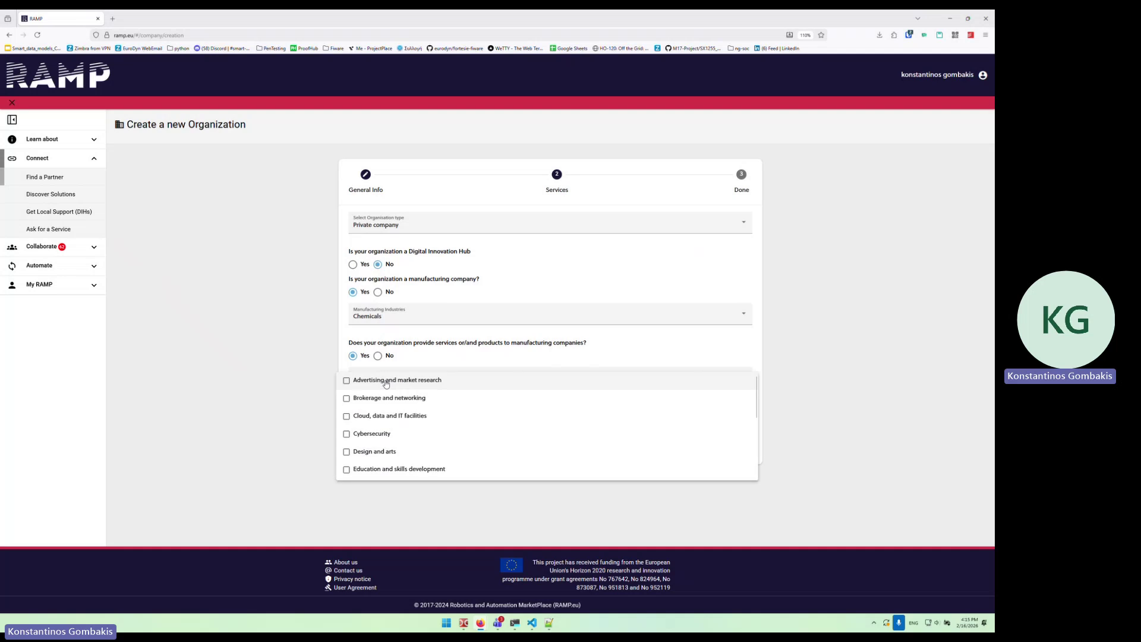
scroll(354, 434, "down", 2)
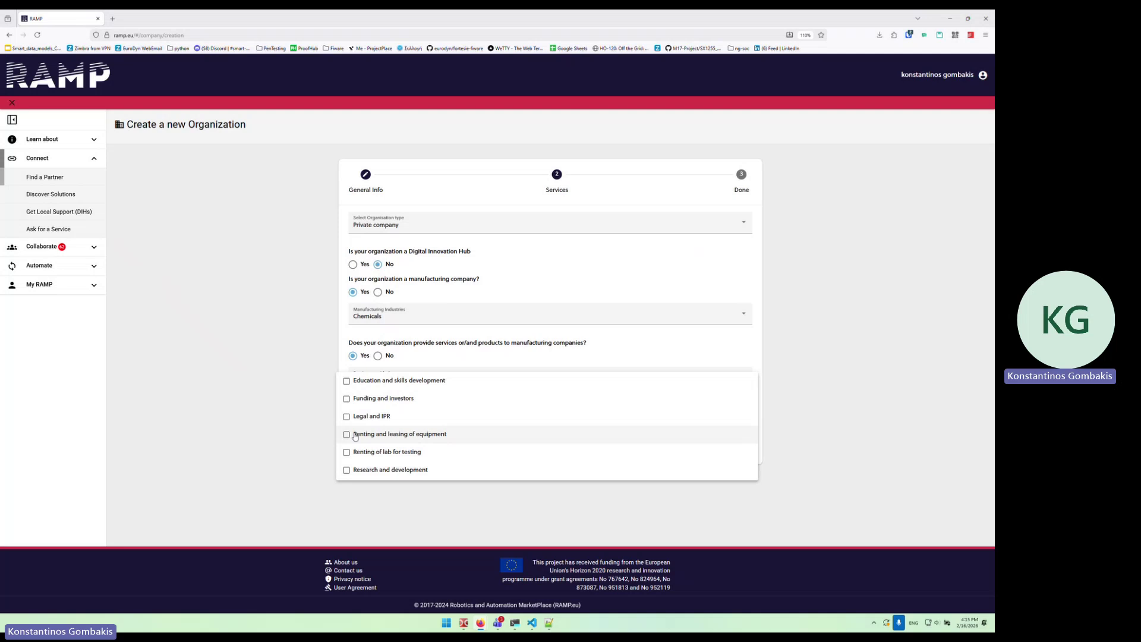
scroll(354, 437, "up", 3)
left_click(346, 416)
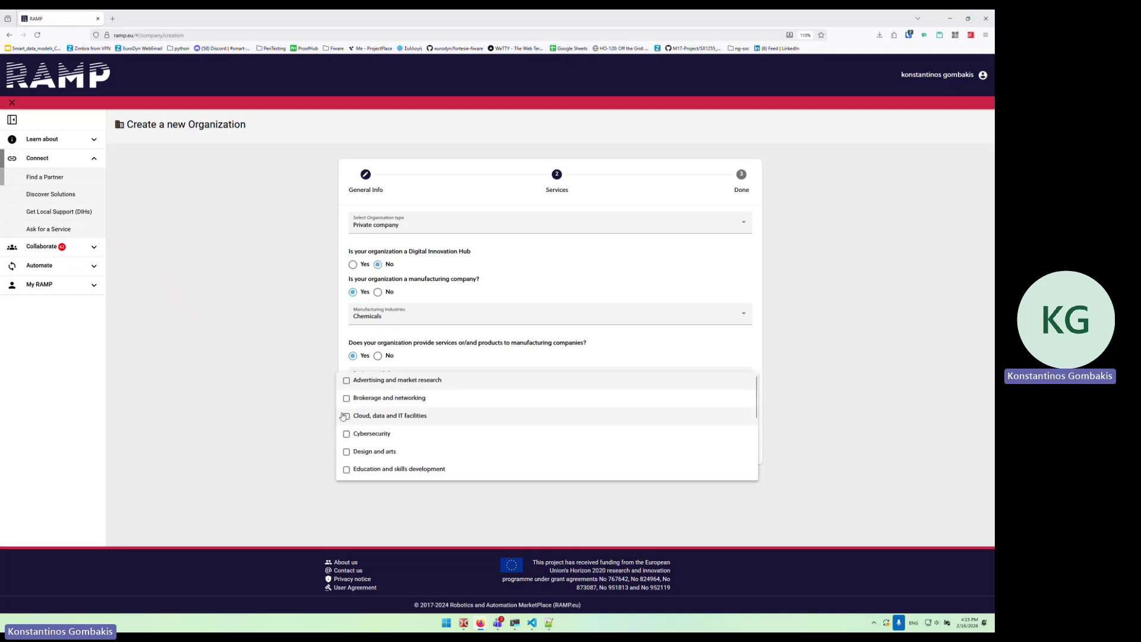
left_click(307, 439)
left_click(395, 447)
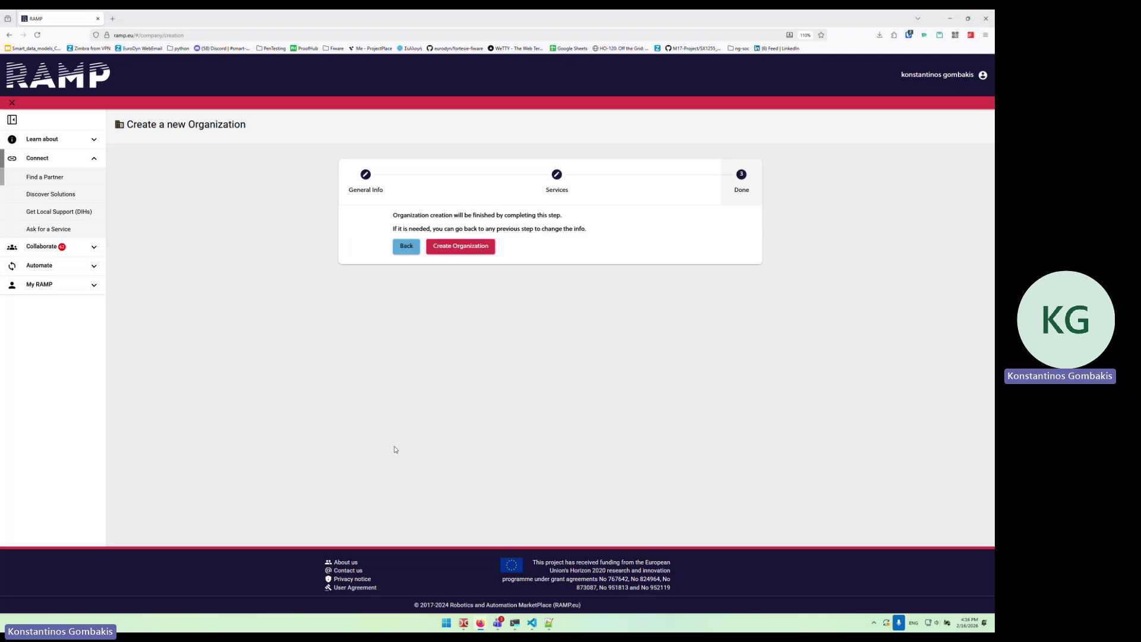
left_click(455, 247)
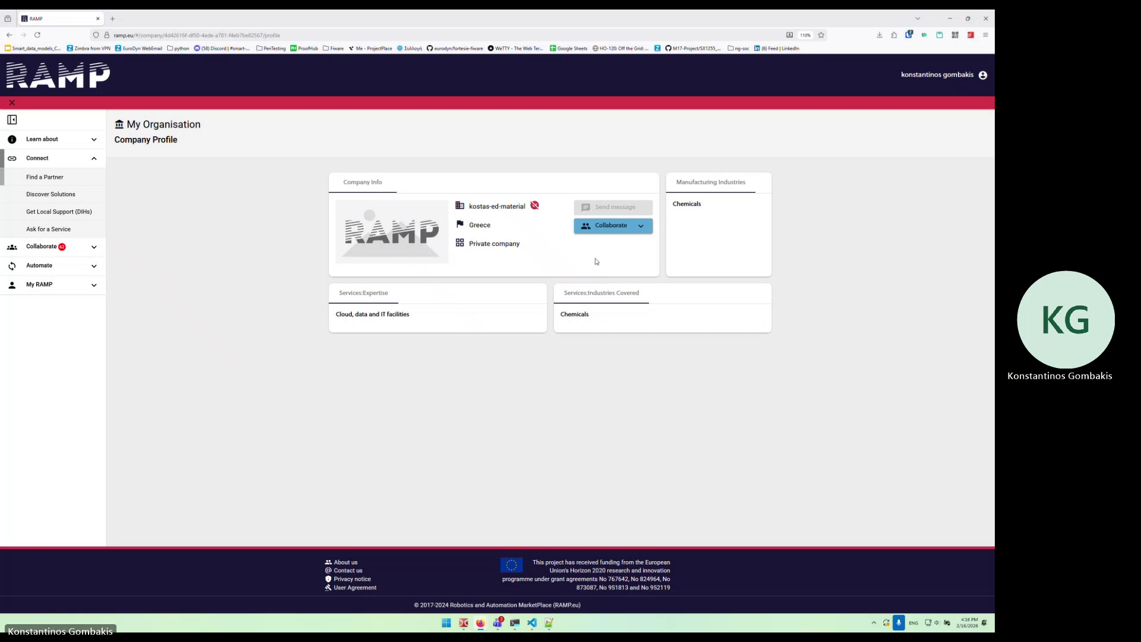
Try to add a material from the Supply Chain page, and go back to My Organisations.
left_click(83, 247)
left_click(48, 266)
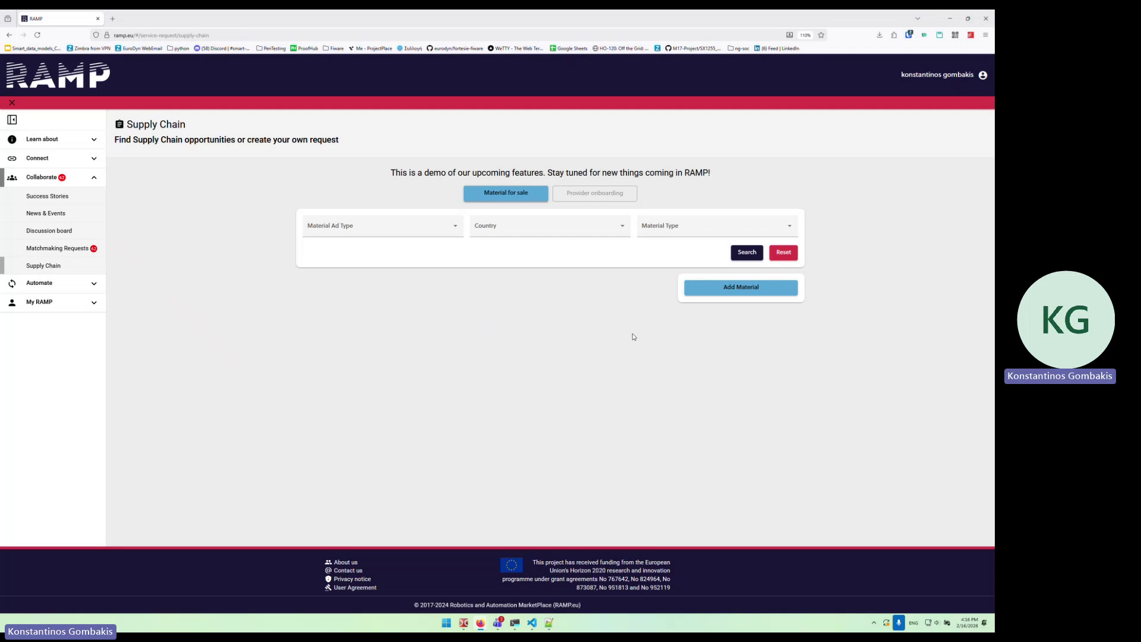
left_click(716, 290)
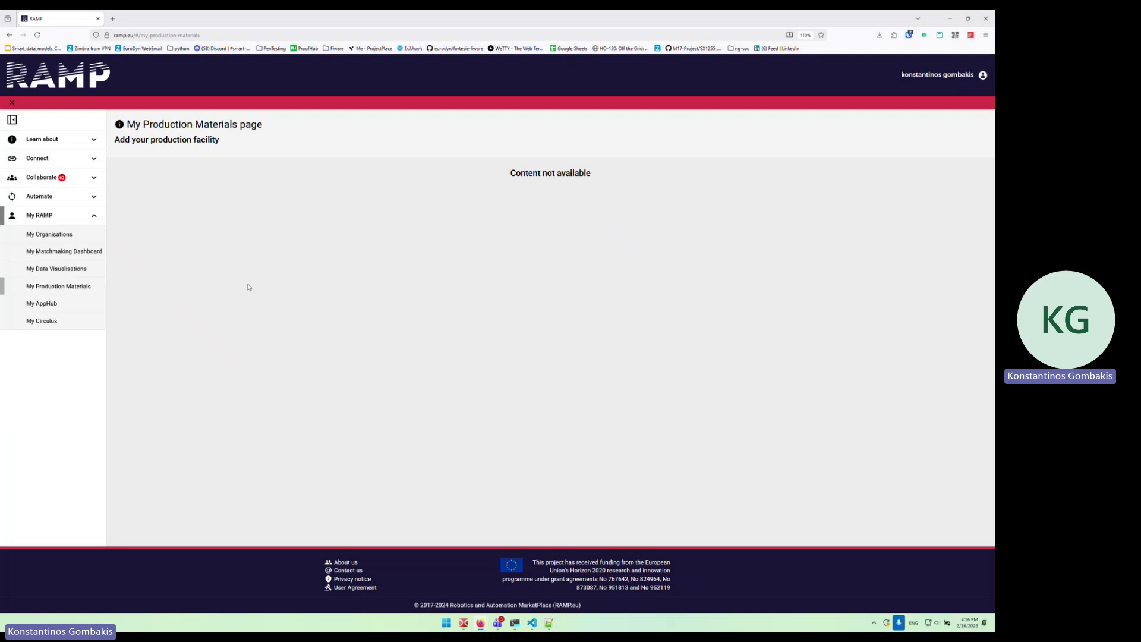
left_click(69, 236)
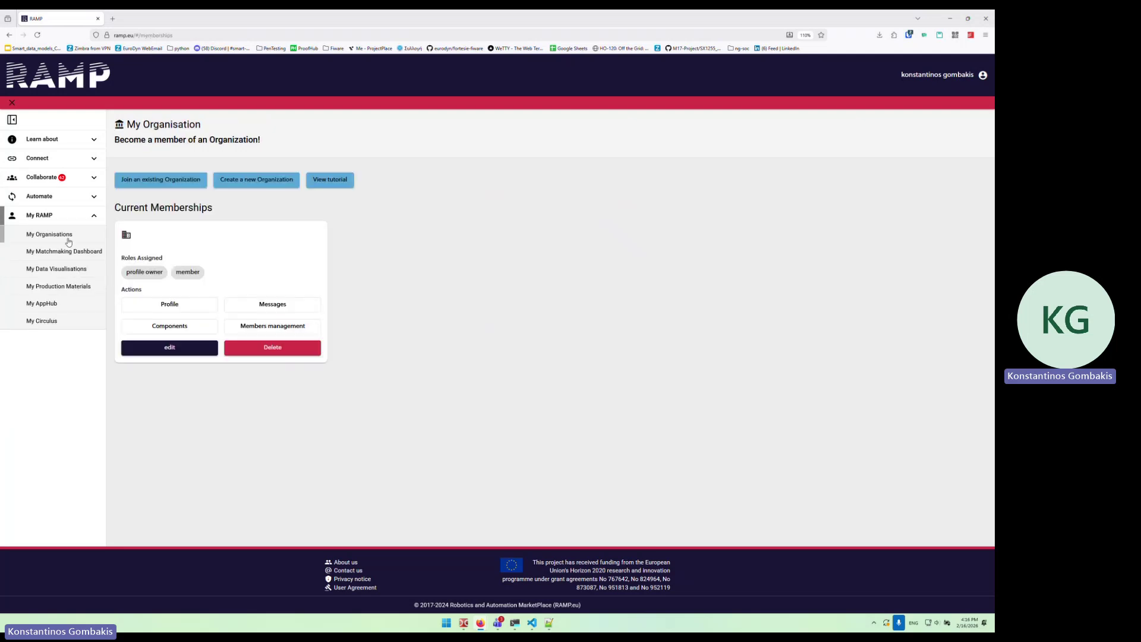
Try to open AppHub from My RAMP, return to the RAMP page, and try it again from the Automate section.
left_click(61, 303)
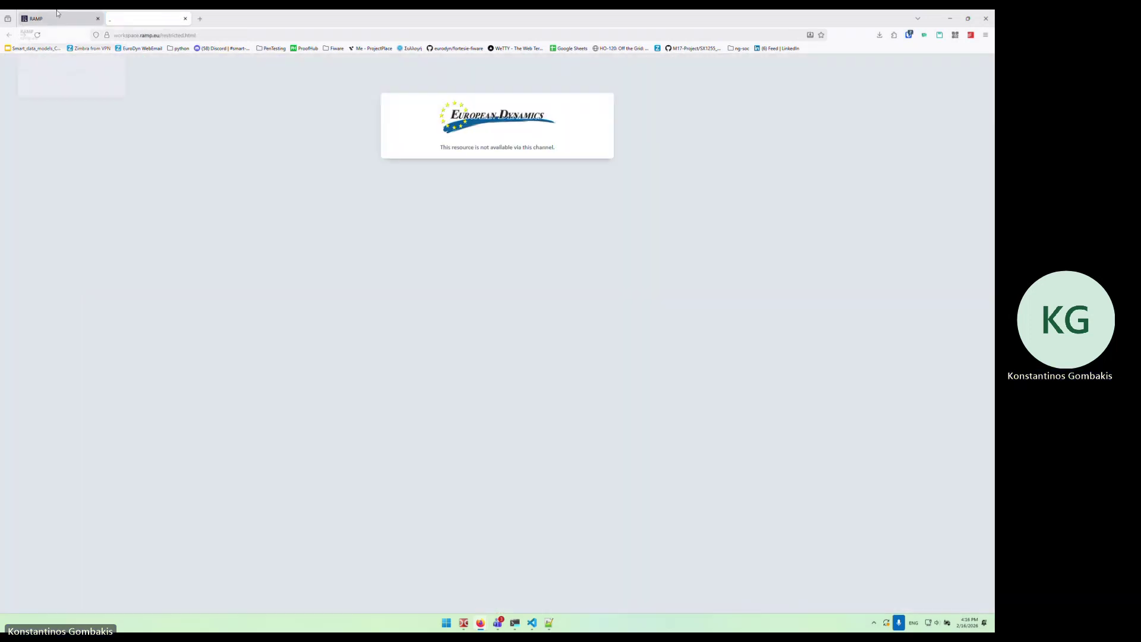
left_click(37, 19)
left_click(60, 197)
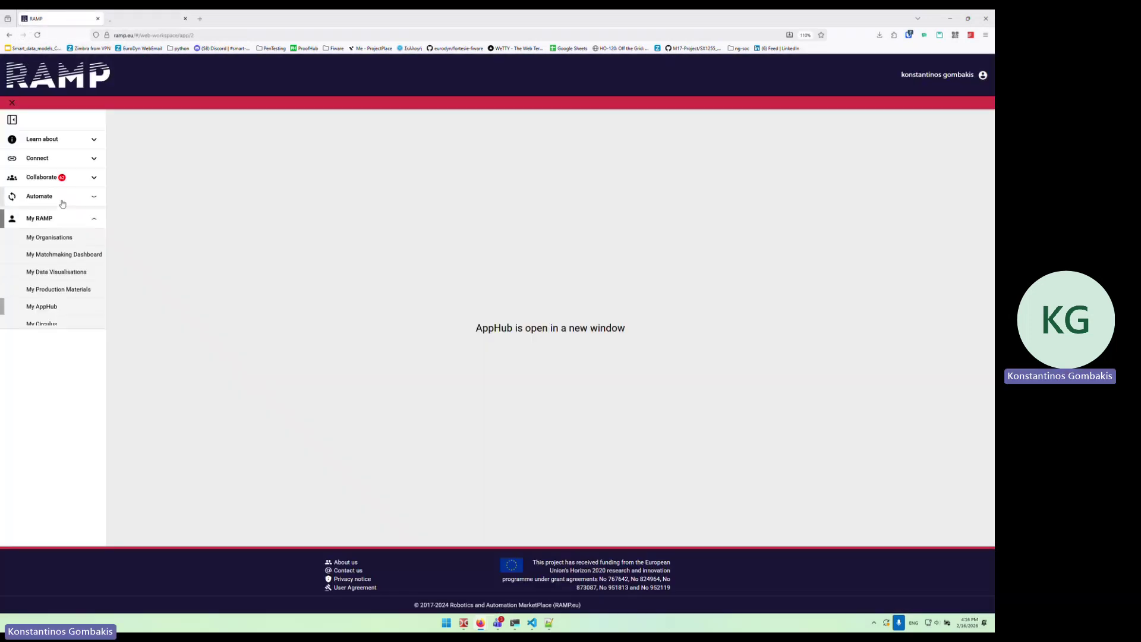
left_click(37, 285)
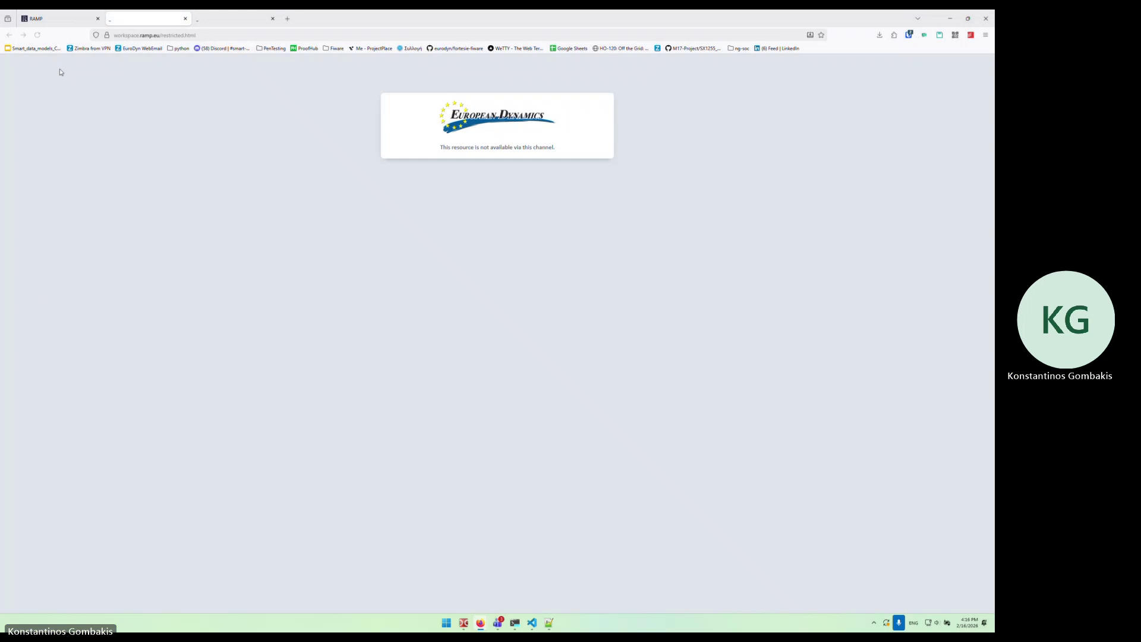
Retry adding a material from the Supply Chain page and check the content of the My Production Materials page.
left_click(39, 179)
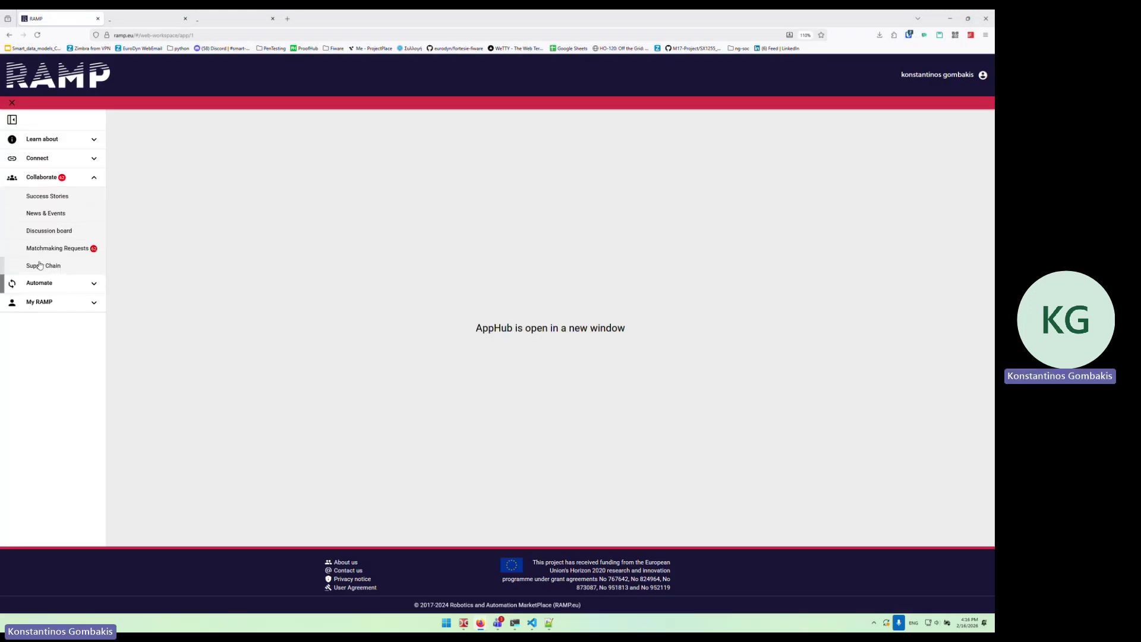
left_click(43, 265)
left_click(756, 288)
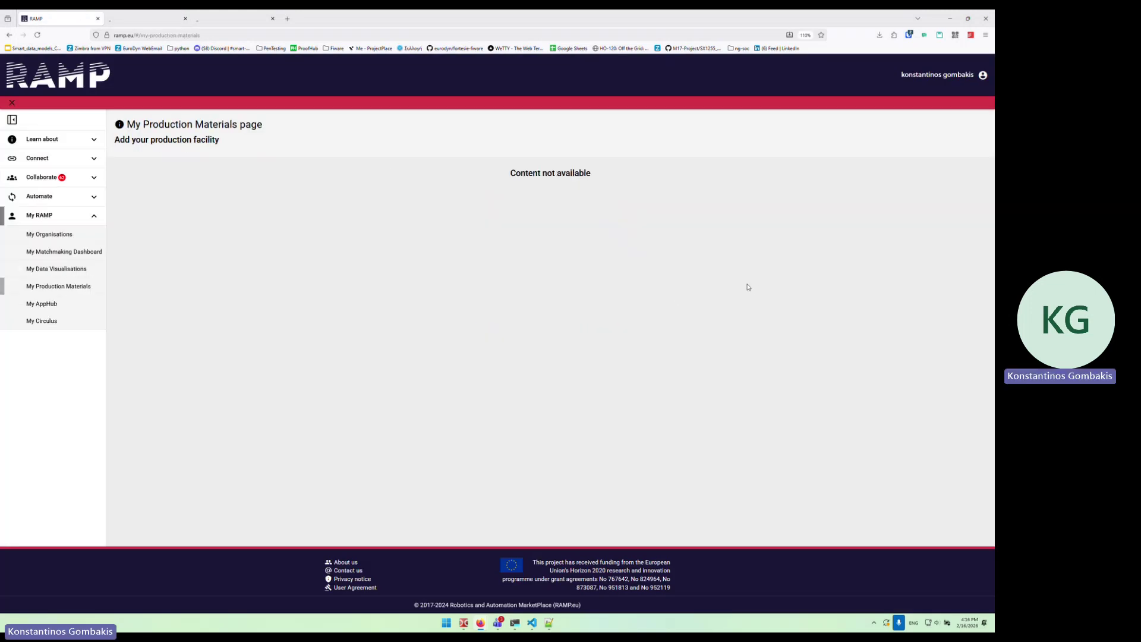
left_click_drag(508, 177, 591, 173)
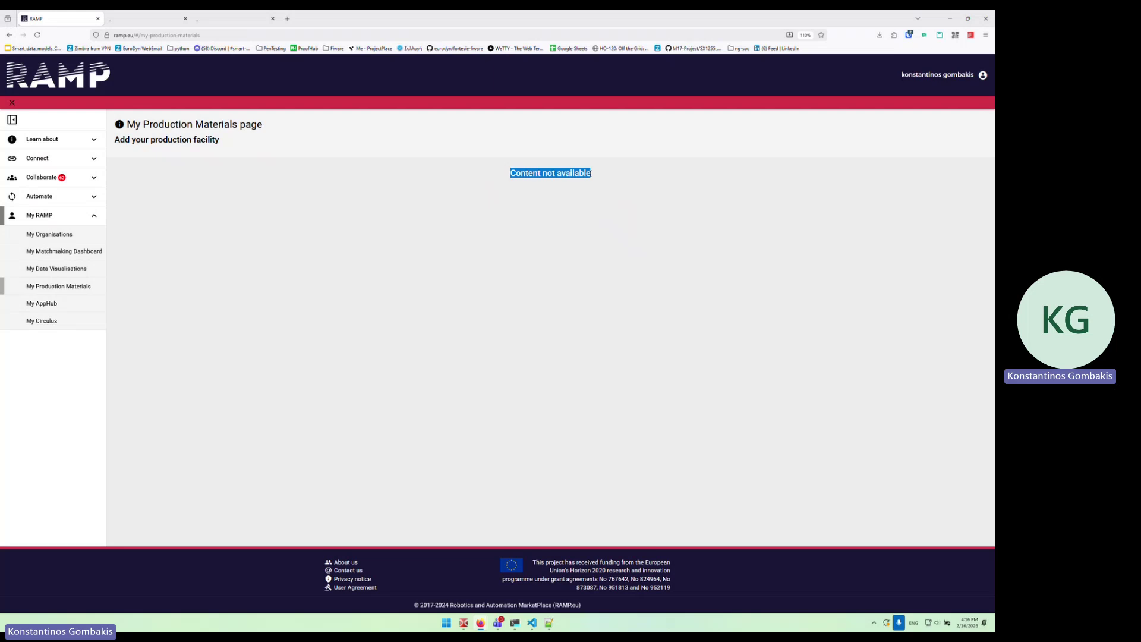
left_click(672, 217)
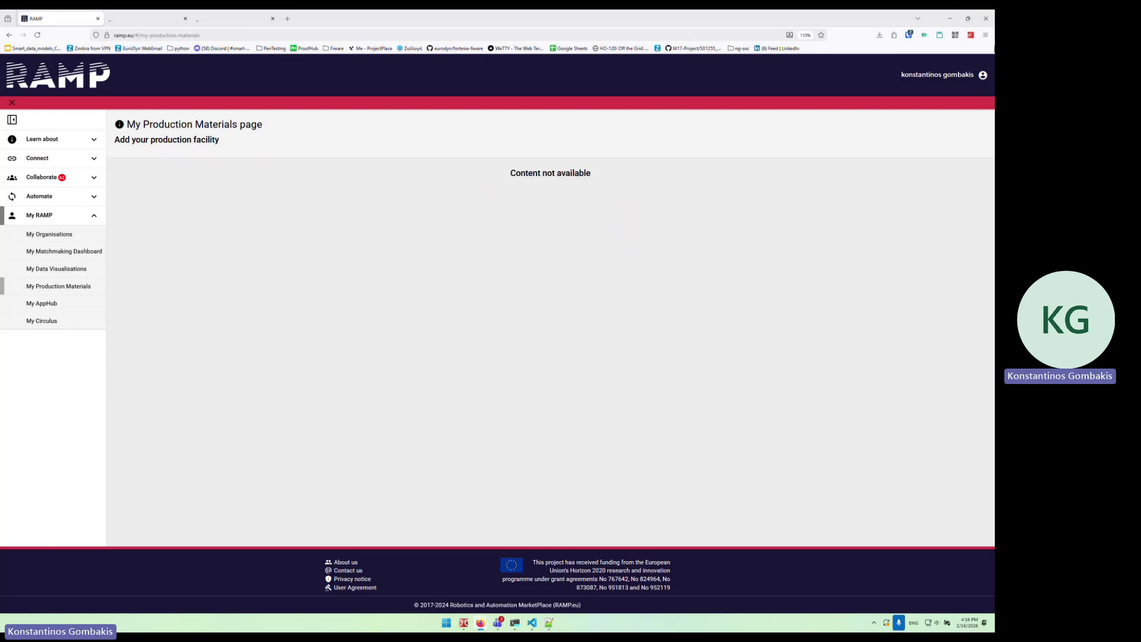
Sign out of the RAMP account and open the account sign-in form with its email and password fields.
left_click(962, 76)
left_click(927, 155)
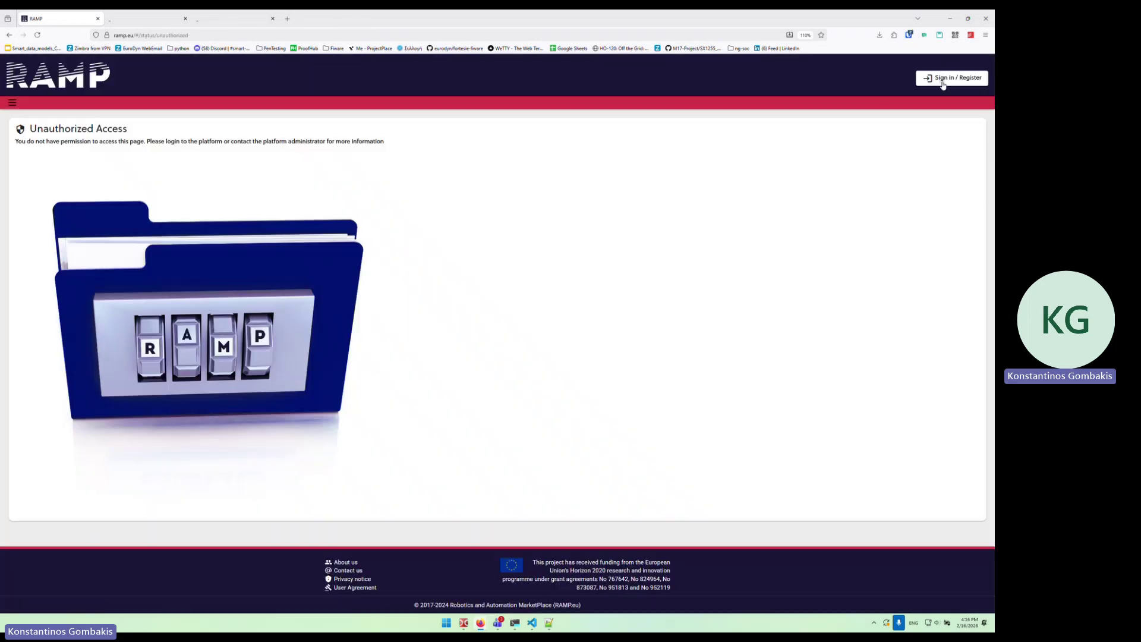
left_click(945, 79)
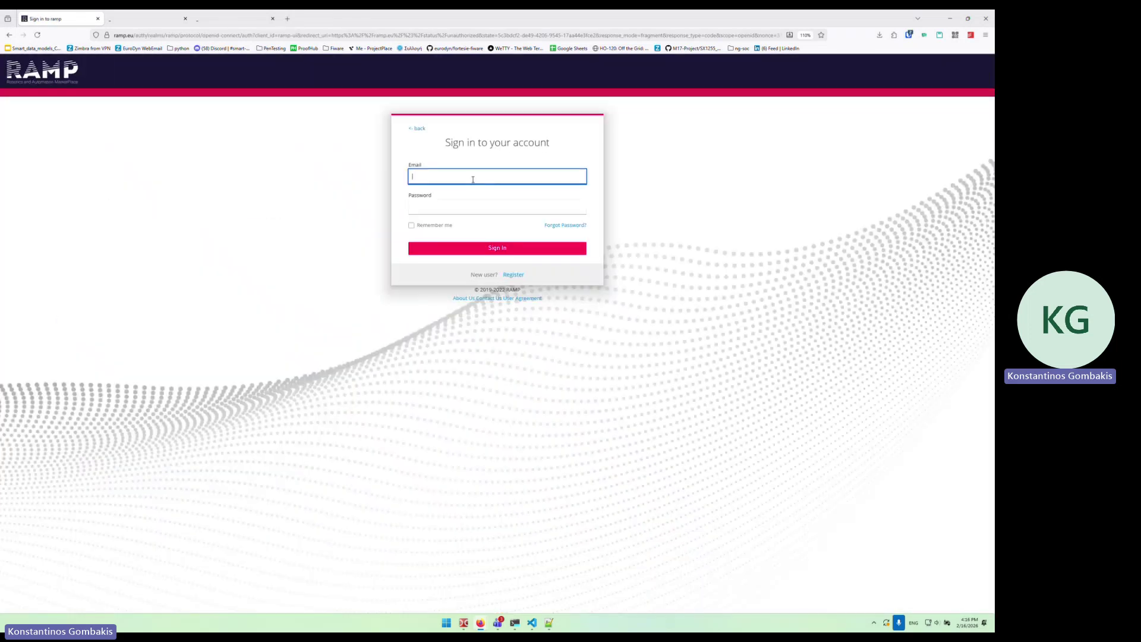
left_click(471, 205)
left_click(466, 177)
left_click(540, 25)
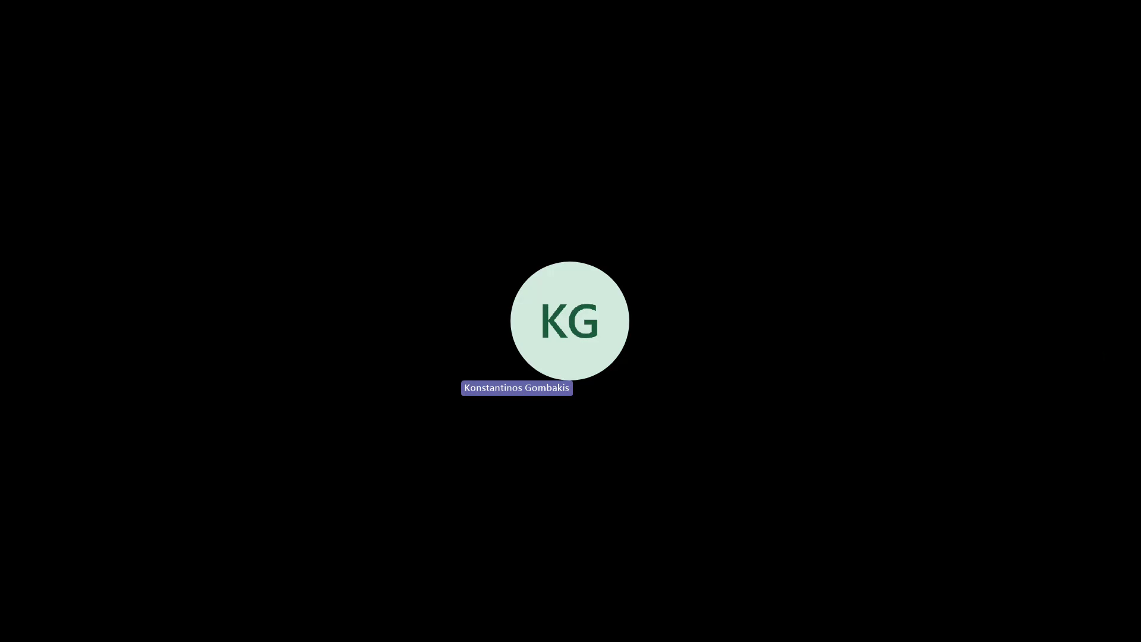